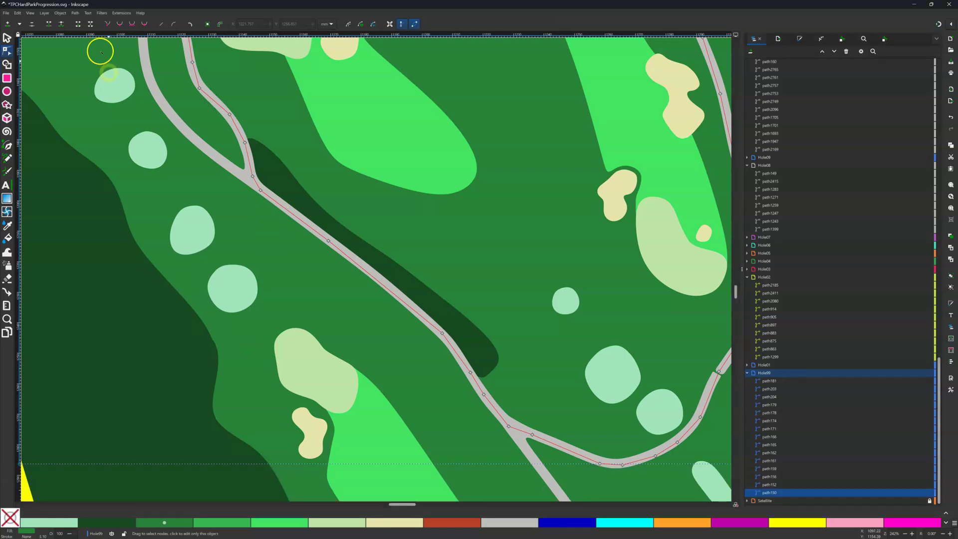
pyautogui.click(6, 37)
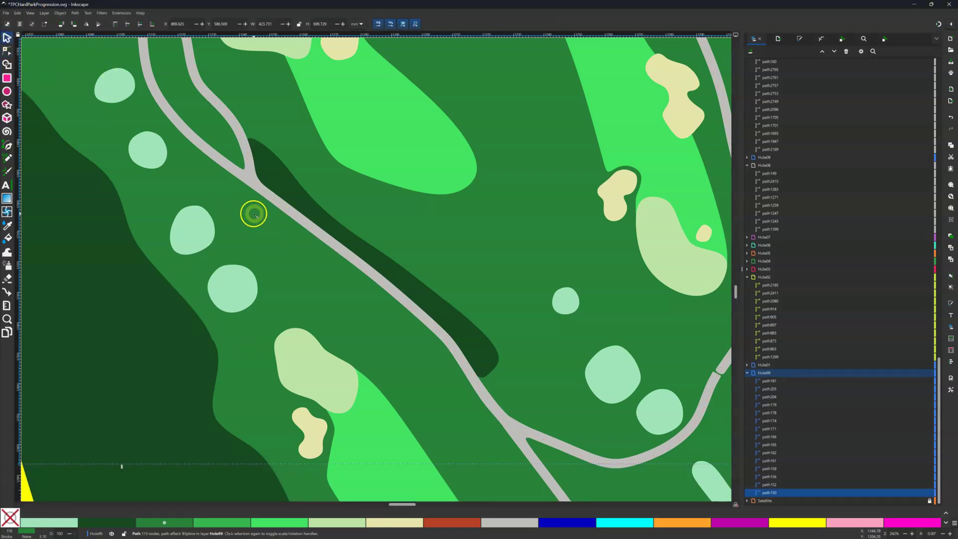
pyautogui.scroll(-1, 377, 278)
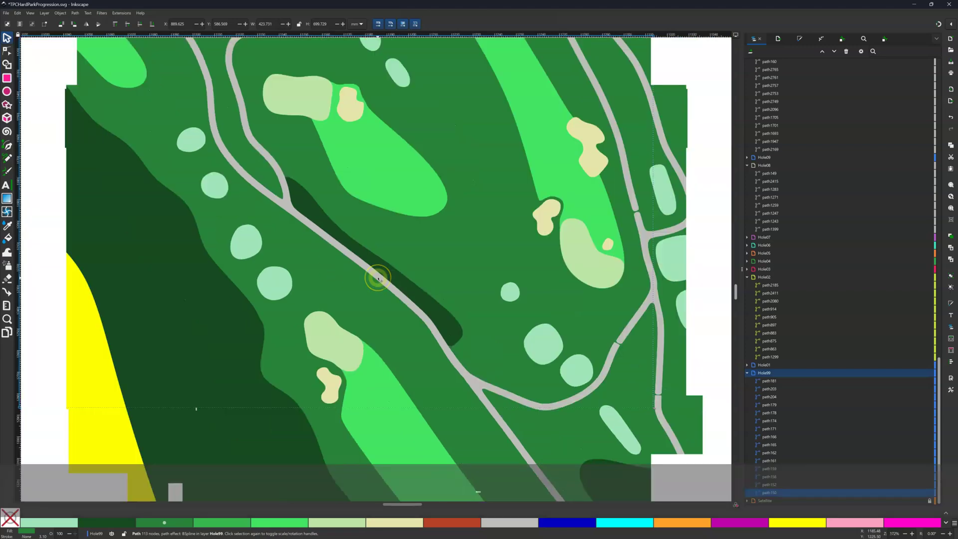
pyautogui.scroll(-2, 349, 192)
pyautogui.scroll(1, 355, 214)
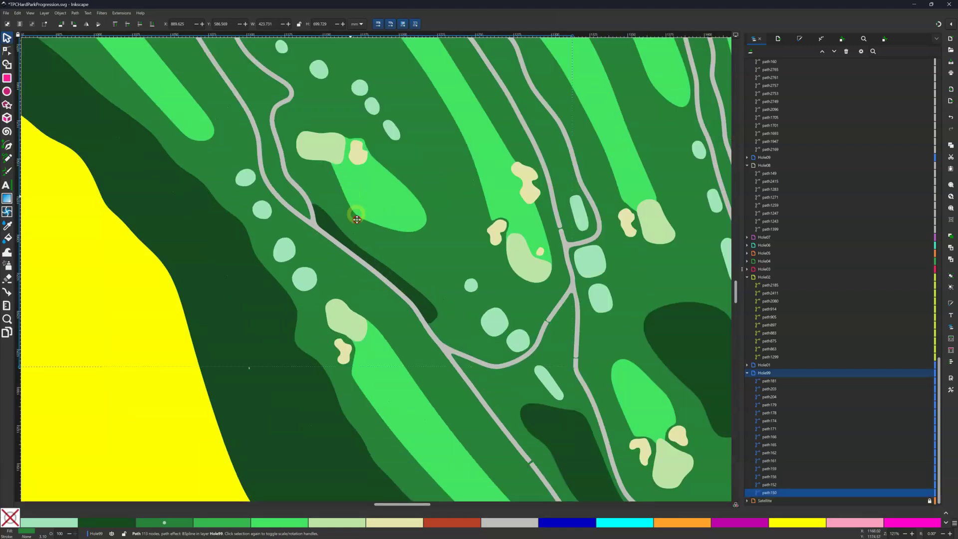
pyautogui.scroll(2, 363, 251)
pyautogui.scroll(-1, 363, 251)
pyautogui.scroll(-1, 362, 252)
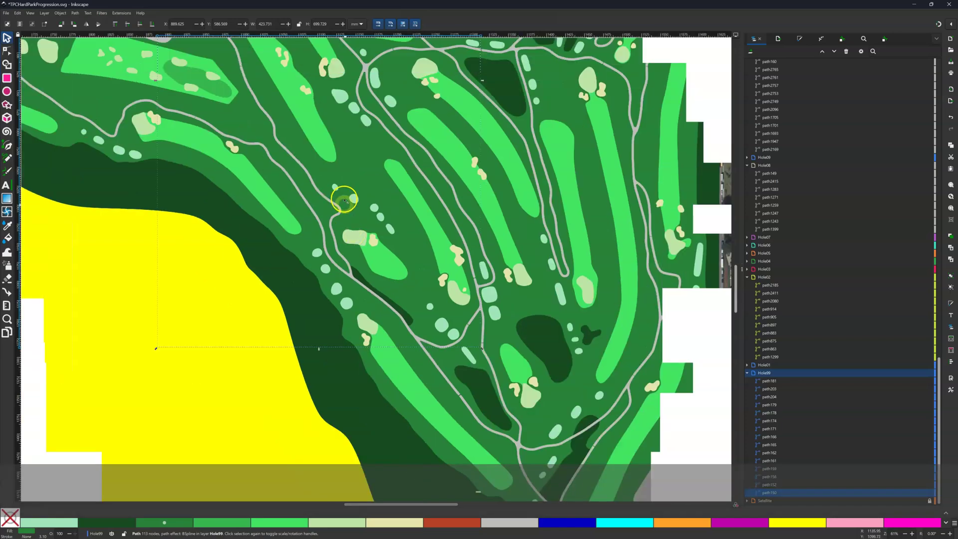
pyautogui.moveTo(345, 200); pyautogui.dragTo(385, 308)
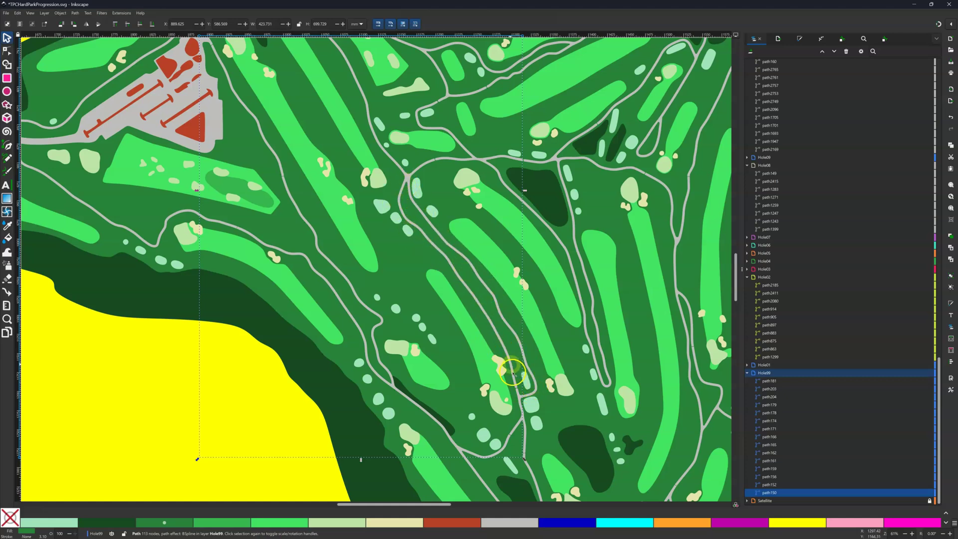
pyautogui.hotkey('shift', '=')
pyautogui.hotkey('shift', '=')
pyautogui.hscroll(3, 515, 372)
pyautogui.scroll(-2, 343, 238)
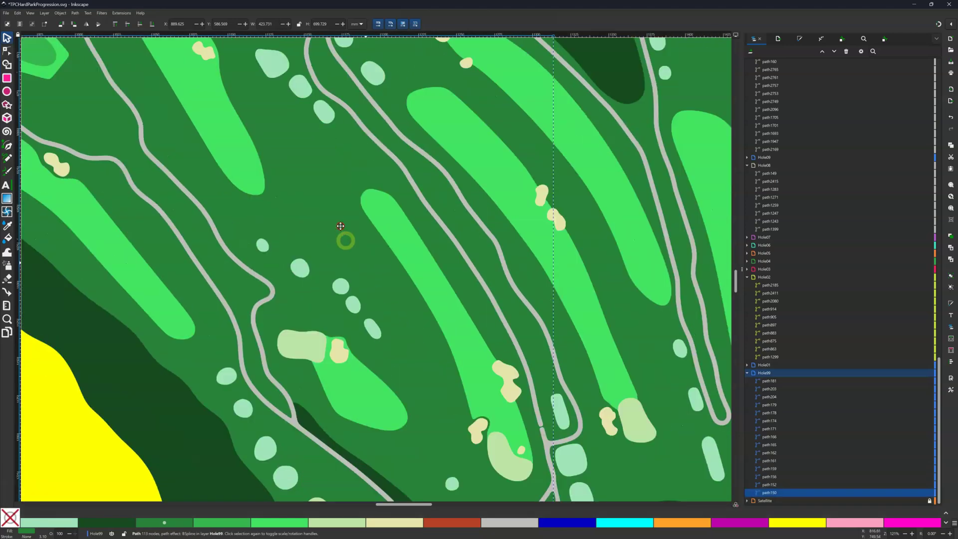
pyautogui.scroll(1, 333, 204)
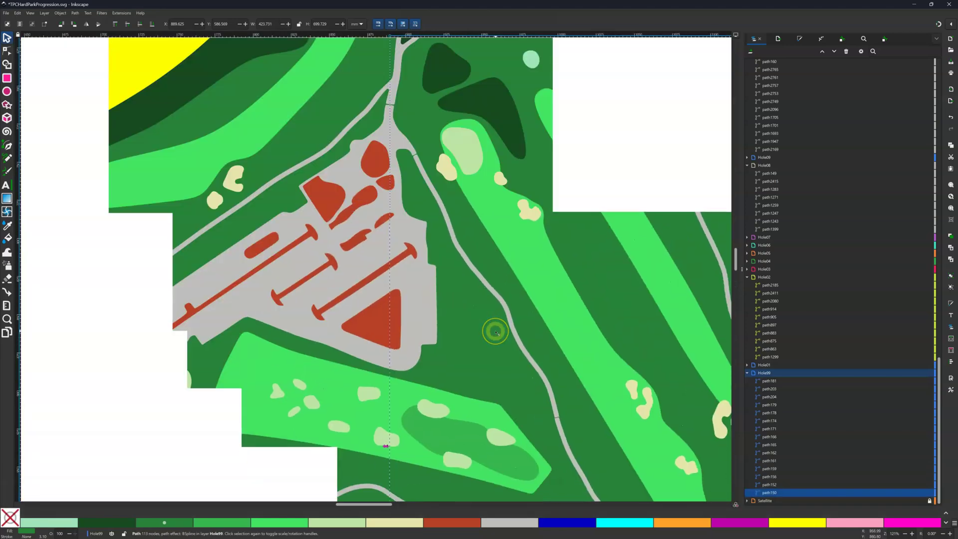
pyautogui.press('-')
pyautogui.press('-')
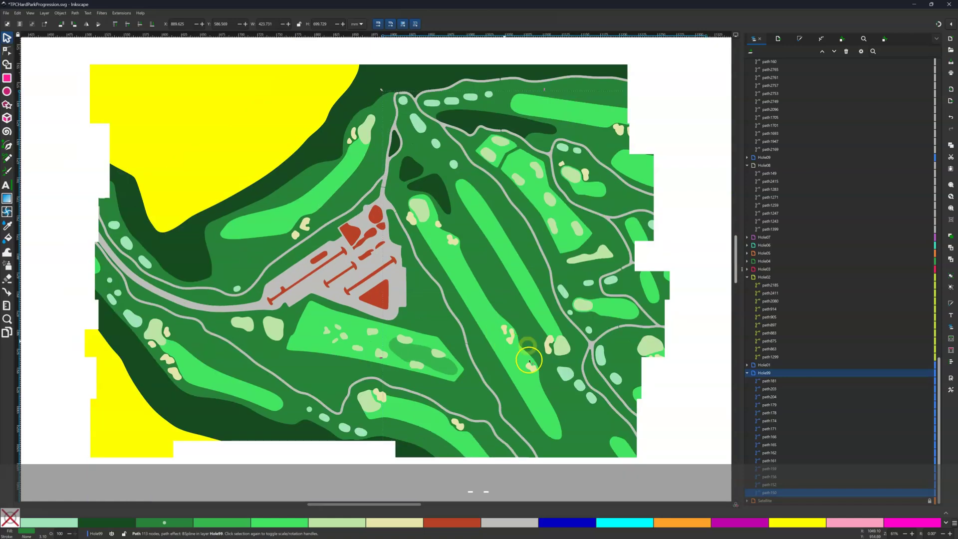
pyautogui.scroll(-5, 432, 242)
pyautogui.hscroll(4, 425, 220)
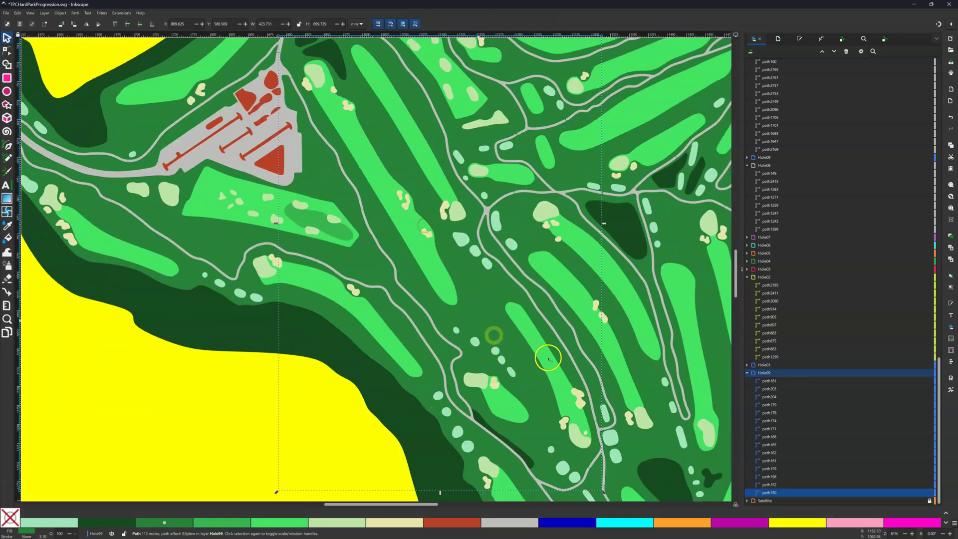
pyautogui.hscroll(4, 508, 336)
pyautogui.scroll(-3, 458, 312)
pyautogui.hscroll(3, 459, 312)
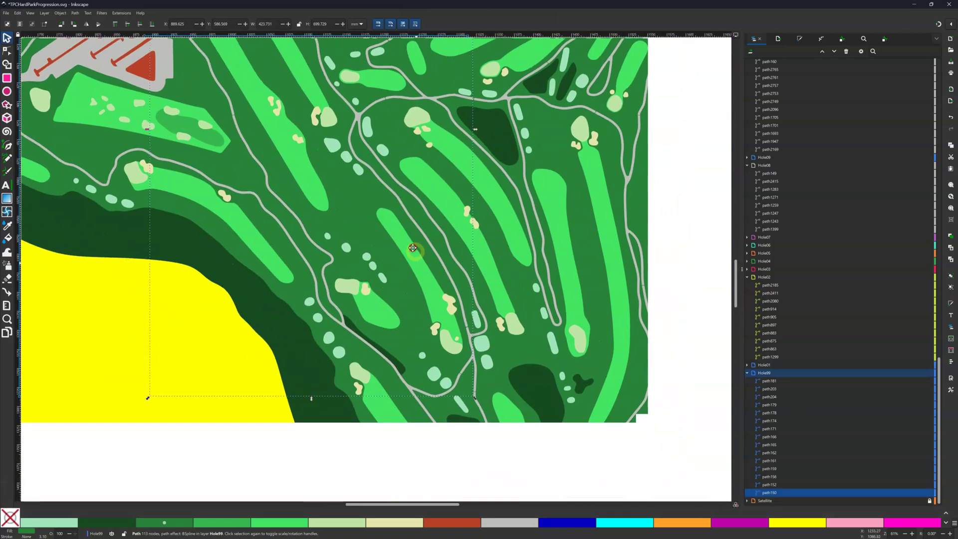
pyautogui.hotkey('shift', '=')
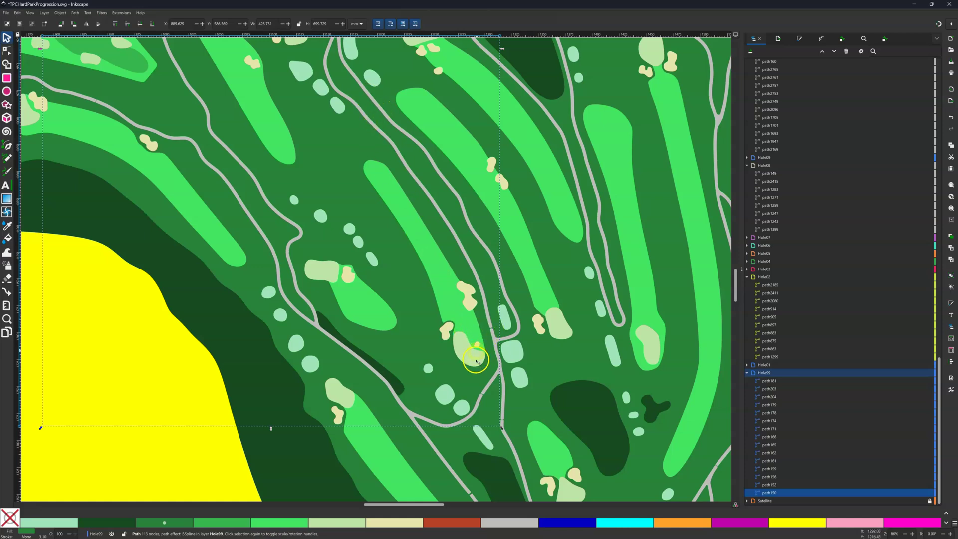
pyautogui.scroll(-3, 448, 337)
pyautogui.hscroll(2, 449, 337)
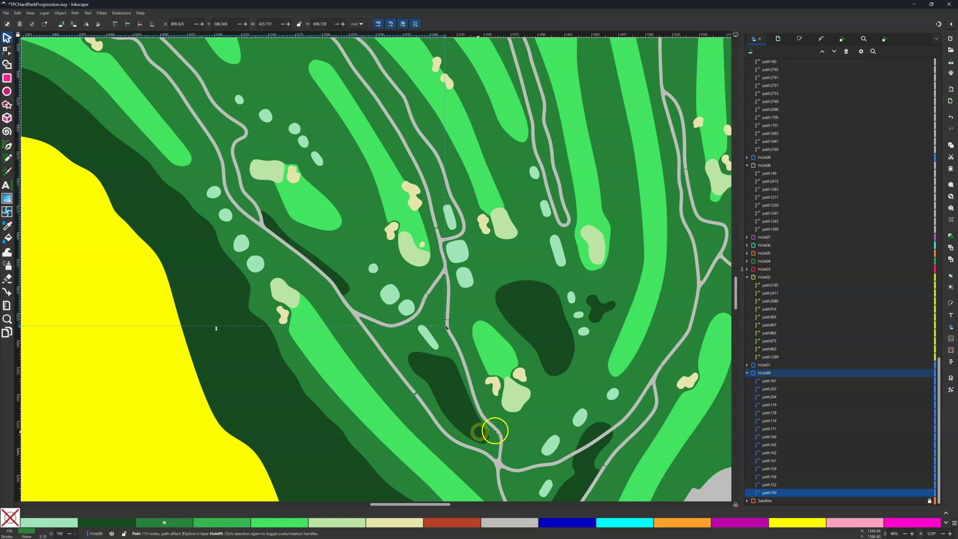
pyautogui.moveTo(561, 303); pyautogui.dragTo(480, 306)
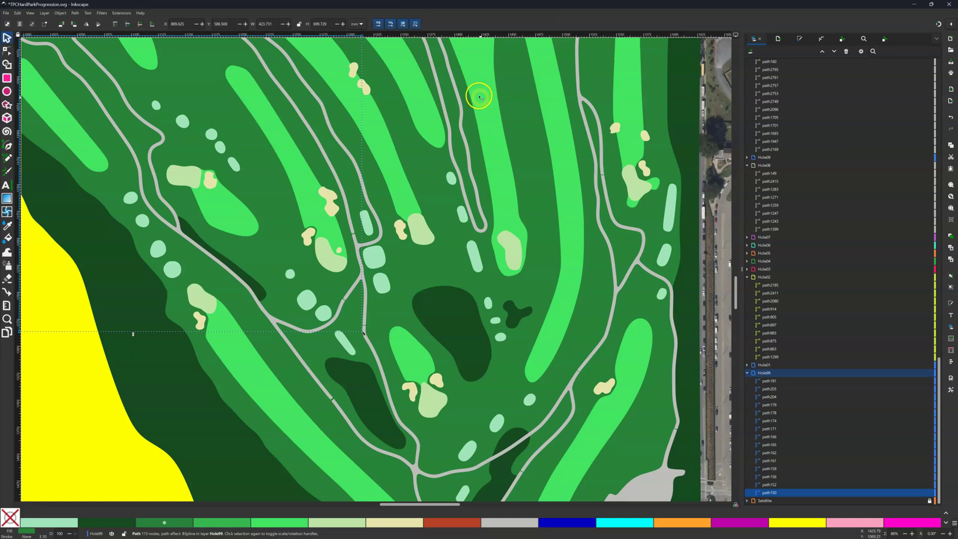
# Select Hole05's pale green shape path1087 and toggle its visibility, leaving it visible.
pyautogui.click(480, 97)
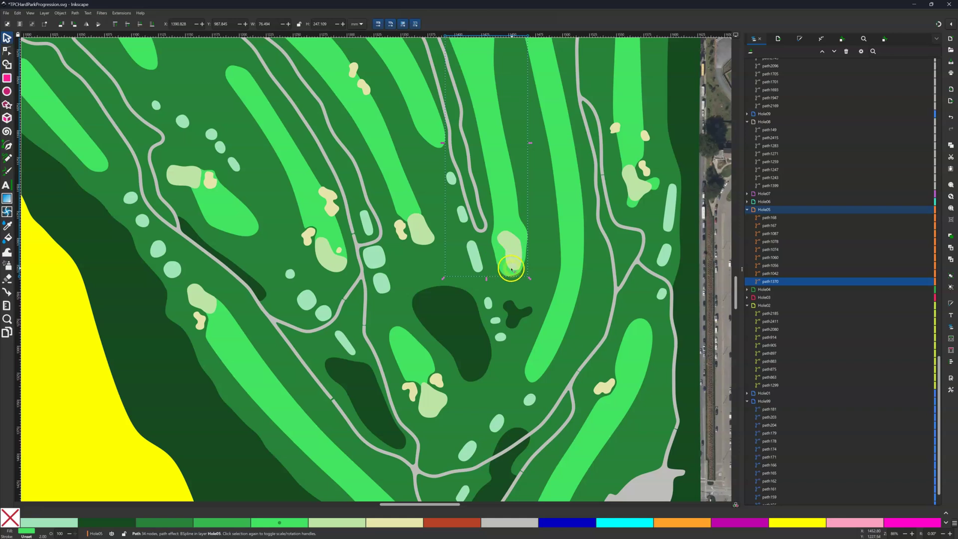
pyautogui.click(511, 244)
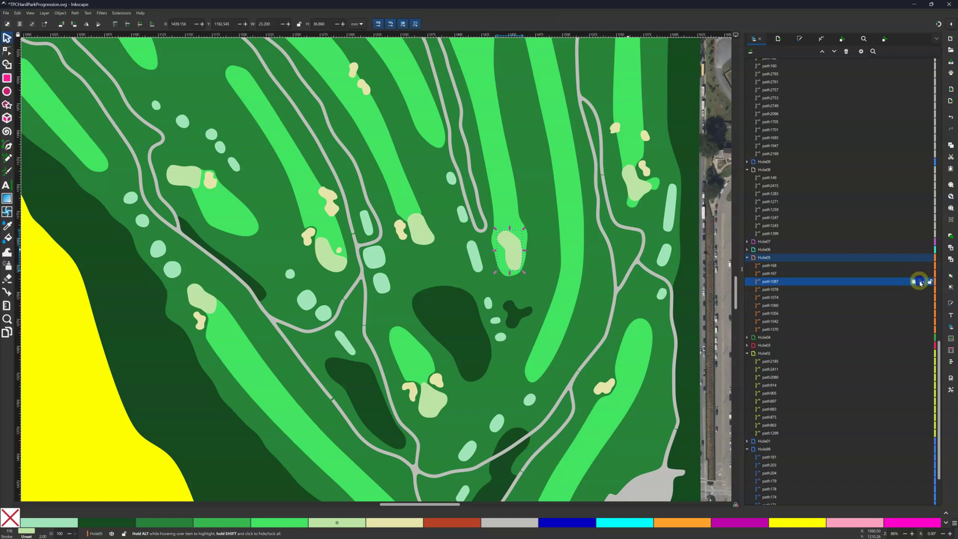
pyautogui.click(921, 282)
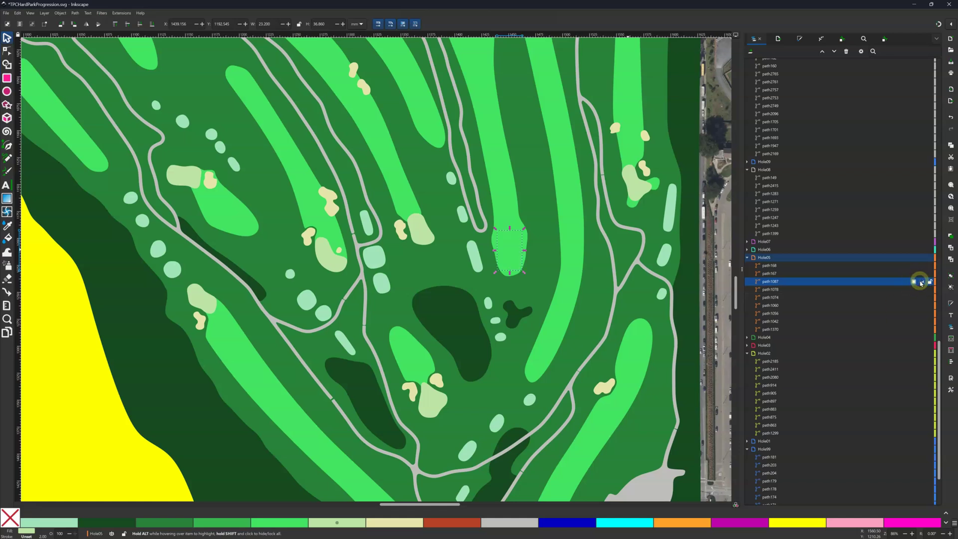
pyautogui.click(921, 282)
pyautogui.click(921, 283)
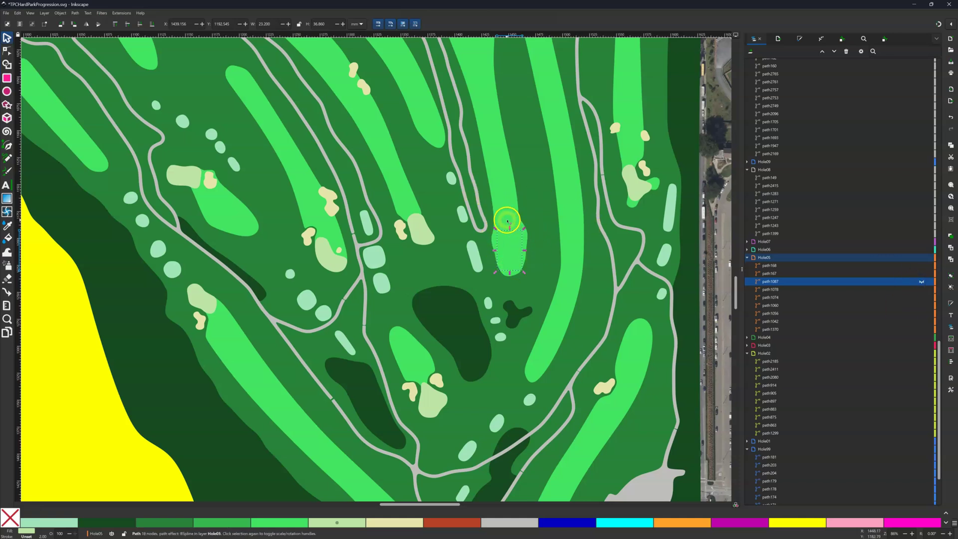
pyautogui.click(922, 283)
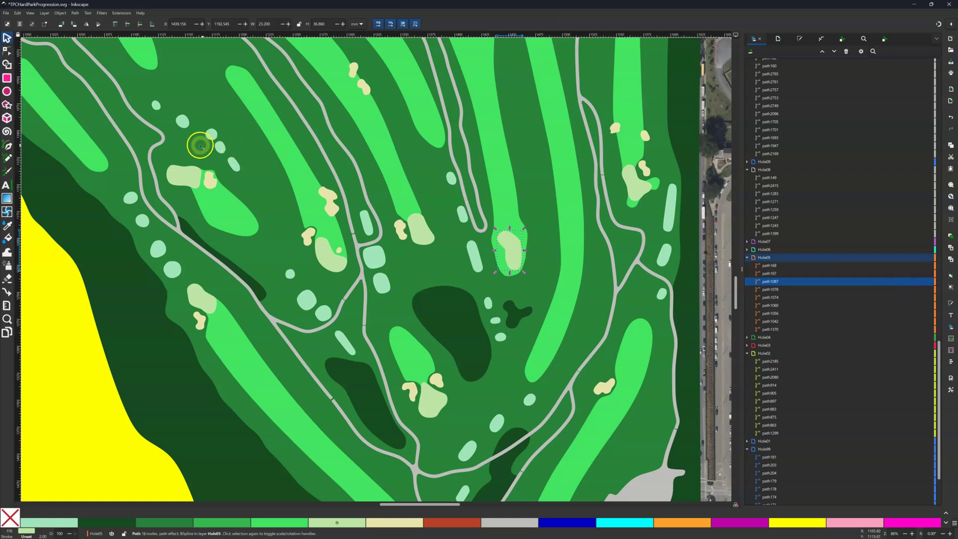
# Pan to the parking area and nudge a small red parking shape upward.
pyautogui.moveTo(253, 188); pyautogui.dragTo(344, 248)
pyautogui.moveTo(199, 133); pyautogui.dragTo(414, 291)
pyautogui.moveTo(188, 137); pyautogui.dragTo(317, 268)
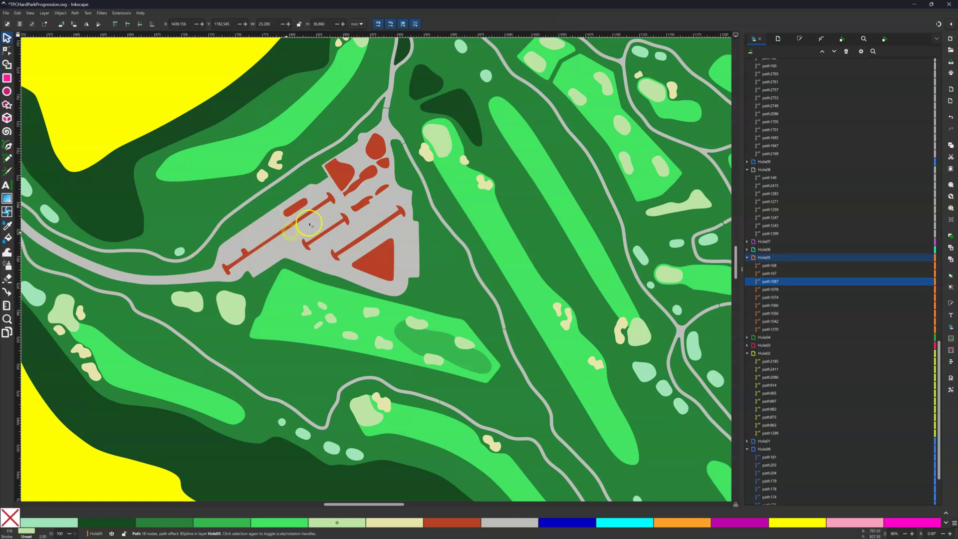
pyautogui.moveTo(358, 184); pyautogui.dragTo(276, 242)
# Toggle the red parking triangle path126 off and on, leaving it visible, then go to the slides.
pyautogui.click(373, 261)
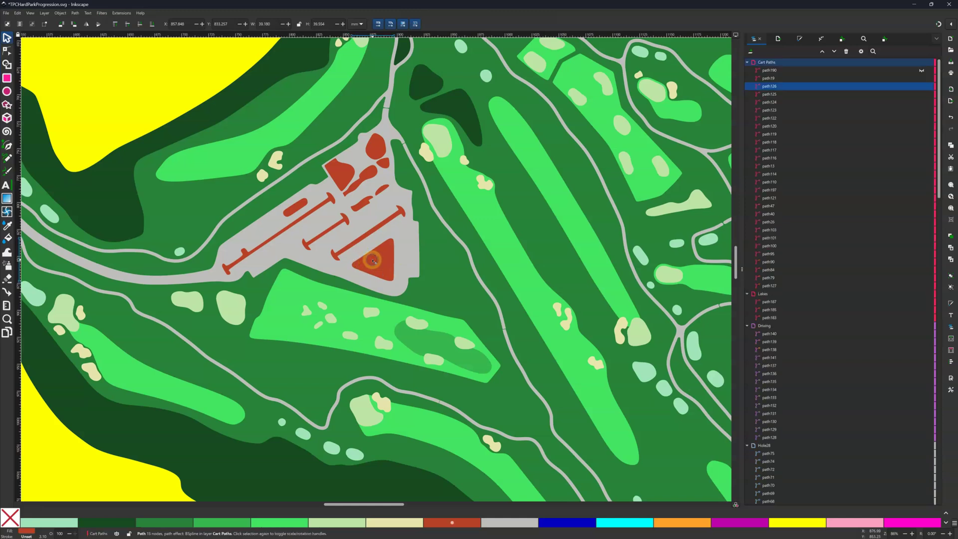
pyautogui.click(922, 86)
pyautogui.click(922, 87)
pyautogui.click(922, 87)
pyautogui.click(922, 87)
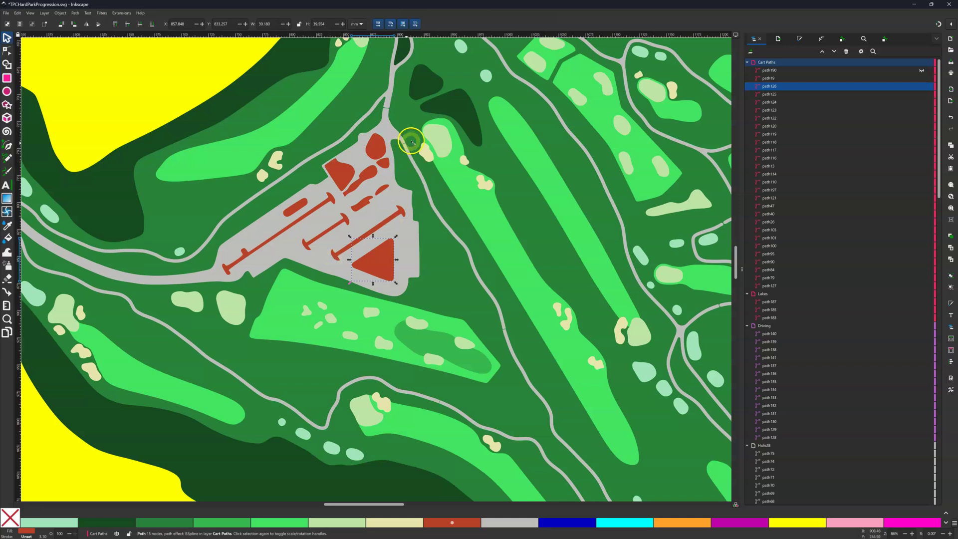
pyautogui.click(381, 260)
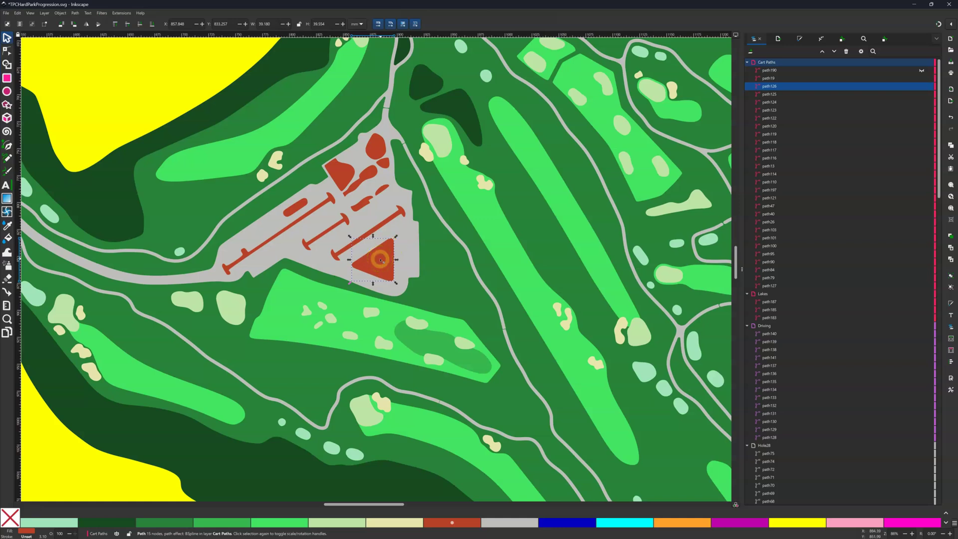
pyautogui.hotkey('alt', 'Tab')
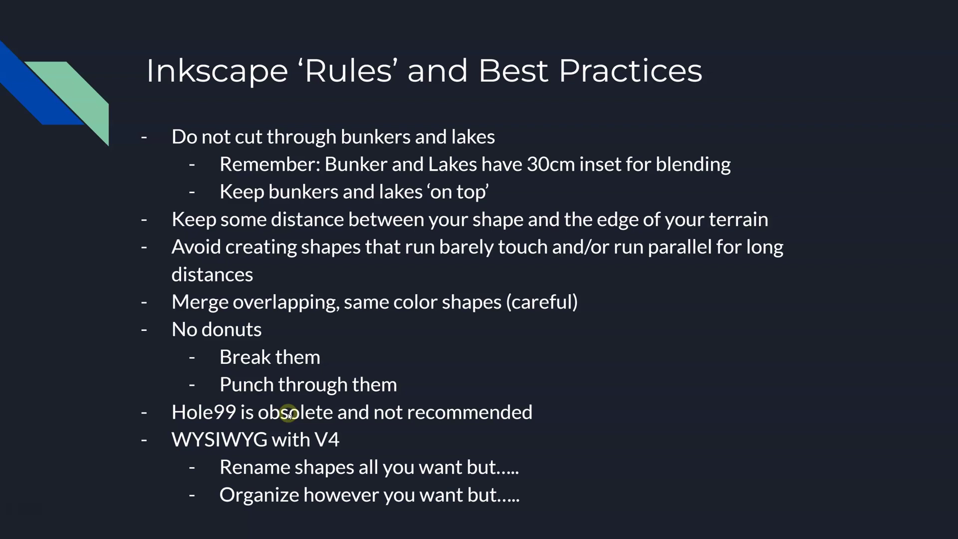
# Return to Inkscape and zoom out until the full course, lake and satellite image show.
pyautogui.hotkey('alt', 'Tab')
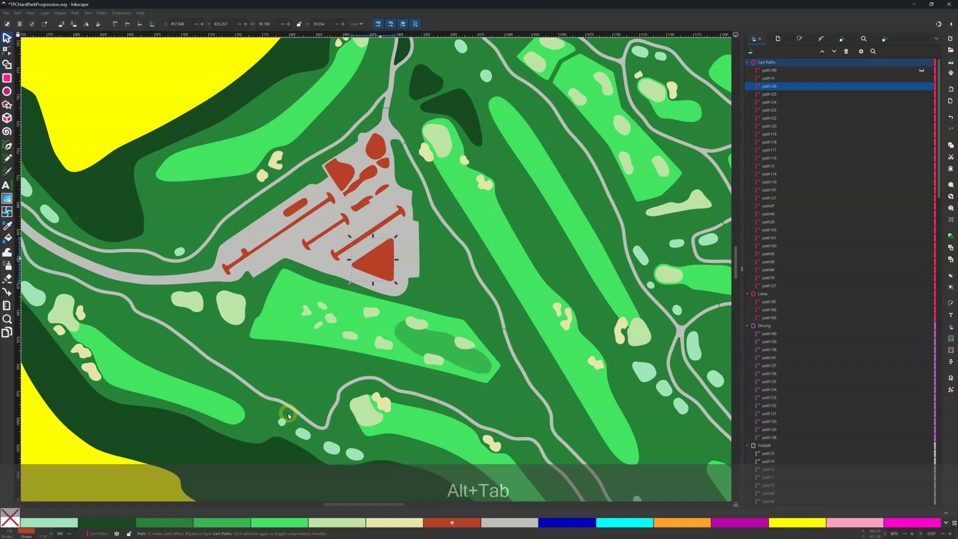
pyautogui.scroll(-5, 316, 278)
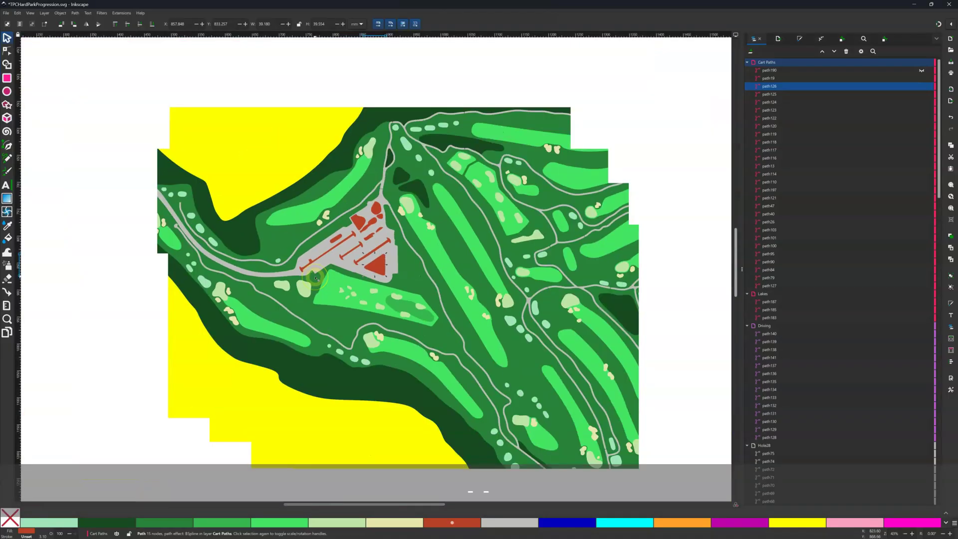
pyautogui.scroll(-1, 316, 278)
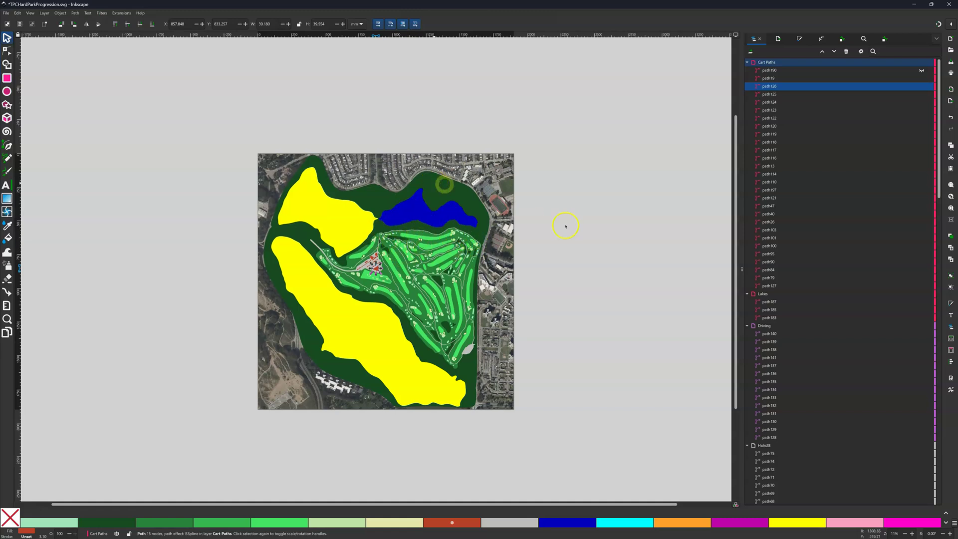
# Select the dark green area around the lake and toggle the Hole10 layer, leaving it visible.
pyautogui.click(455, 188)
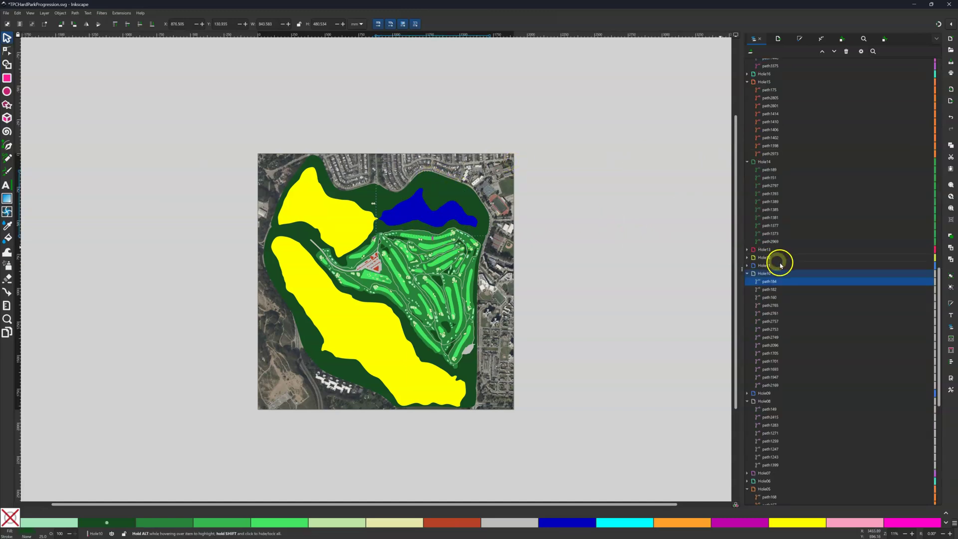
pyautogui.click(922, 274)
pyautogui.click(922, 274)
pyautogui.click(922, 274)
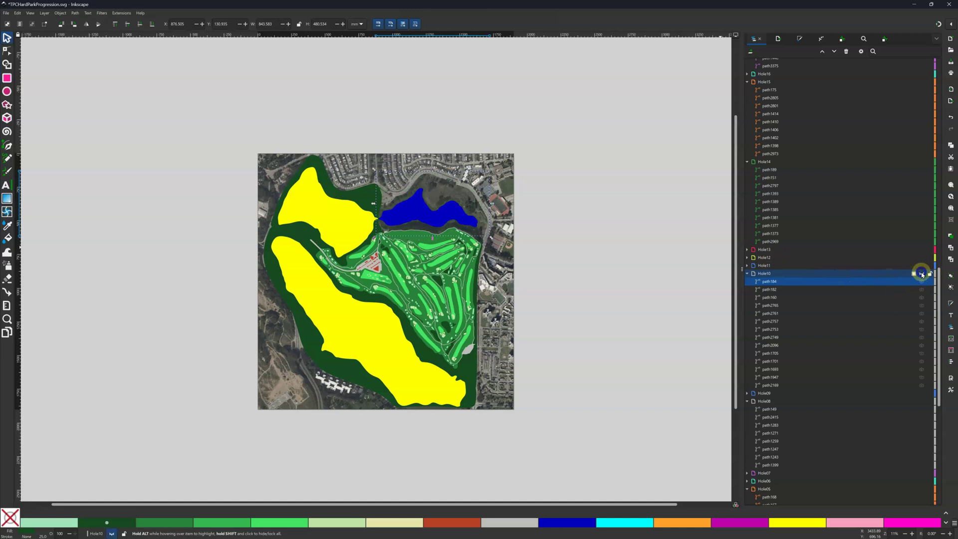
pyautogui.click(922, 274)
pyautogui.click(922, 274)
pyautogui.click(922, 274)
# Inspect Hole10, Hole09 and Hole99 shapes on the map, then return to the best-practices slides.
pyautogui.click(386, 262)
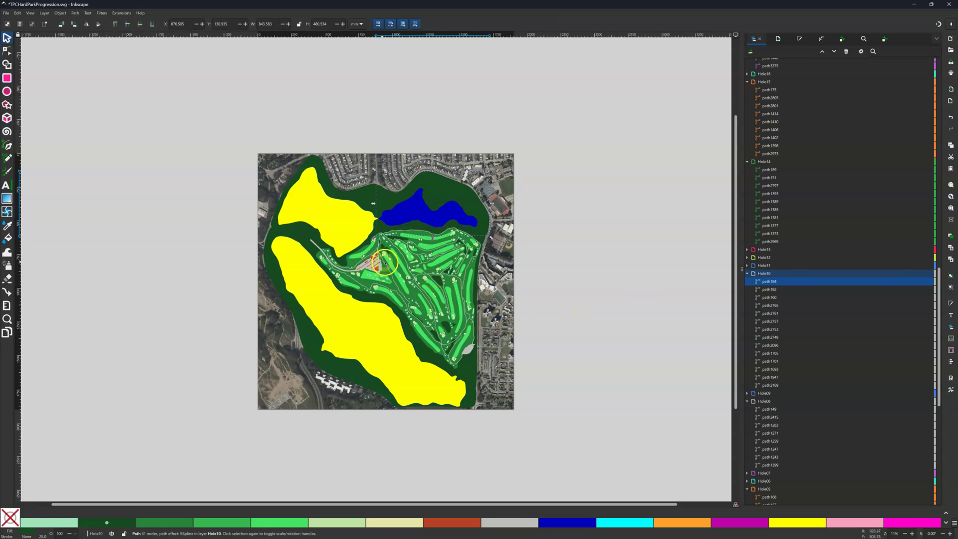
pyautogui.click(394, 263)
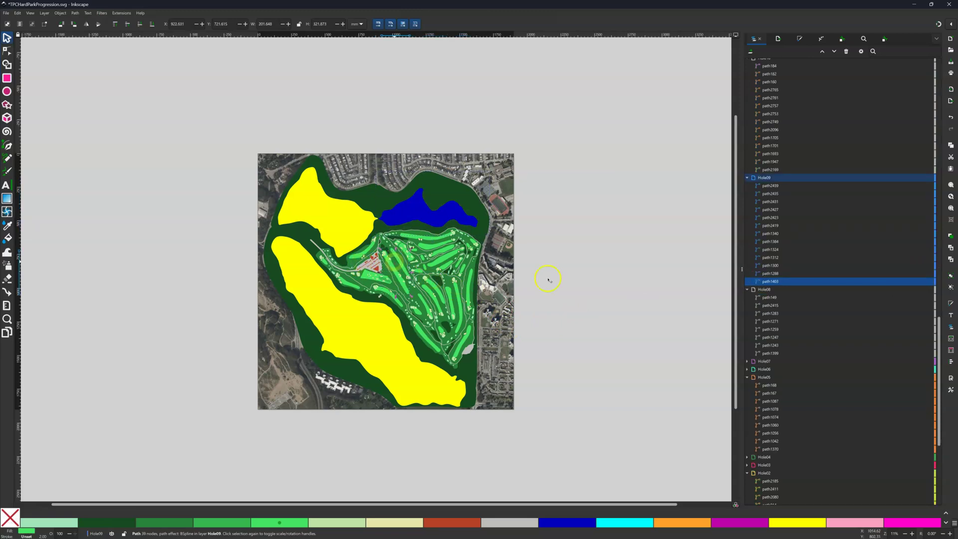
pyautogui.moveTo(924, 282)
pyautogui.click(368, 283)
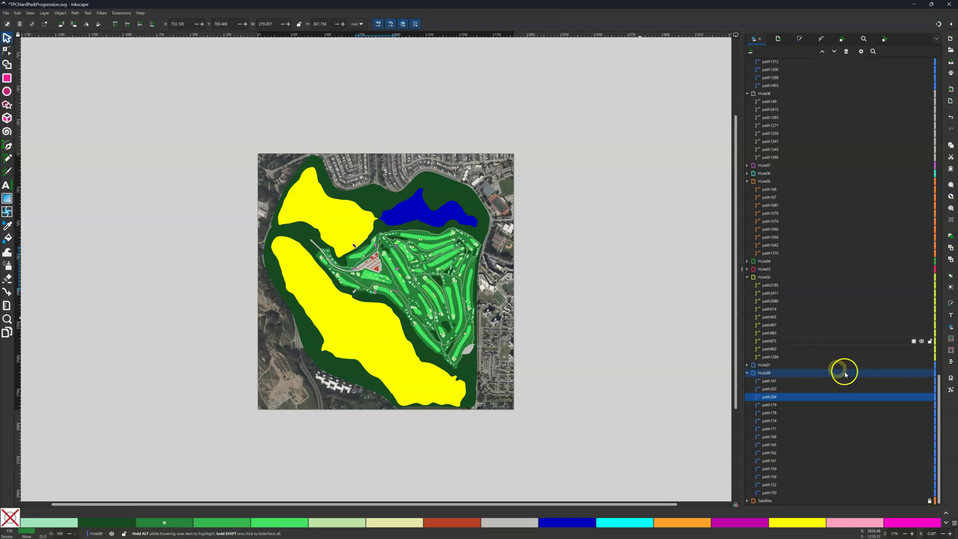
pyautogui.moveTo(921, 399)
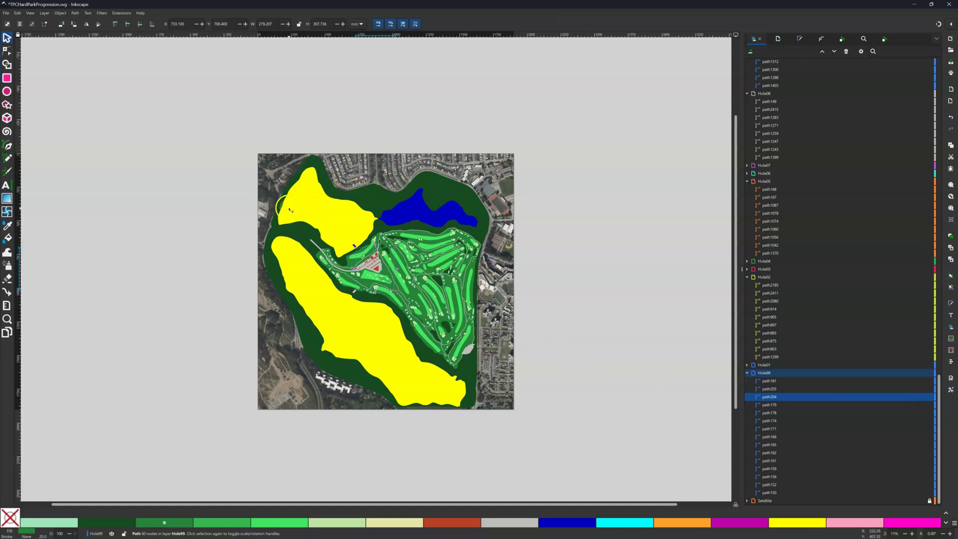
pyautogui.hotkey('alt', 'Tab')
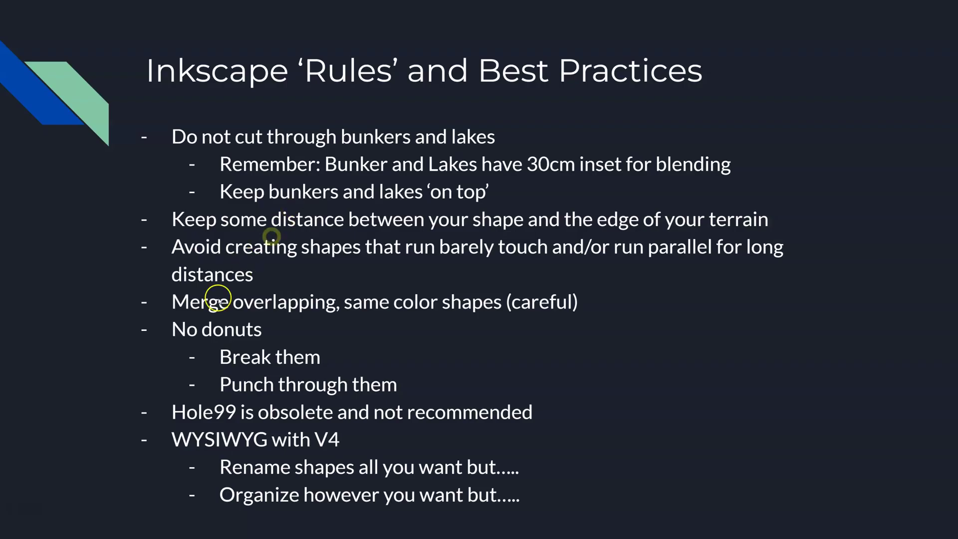